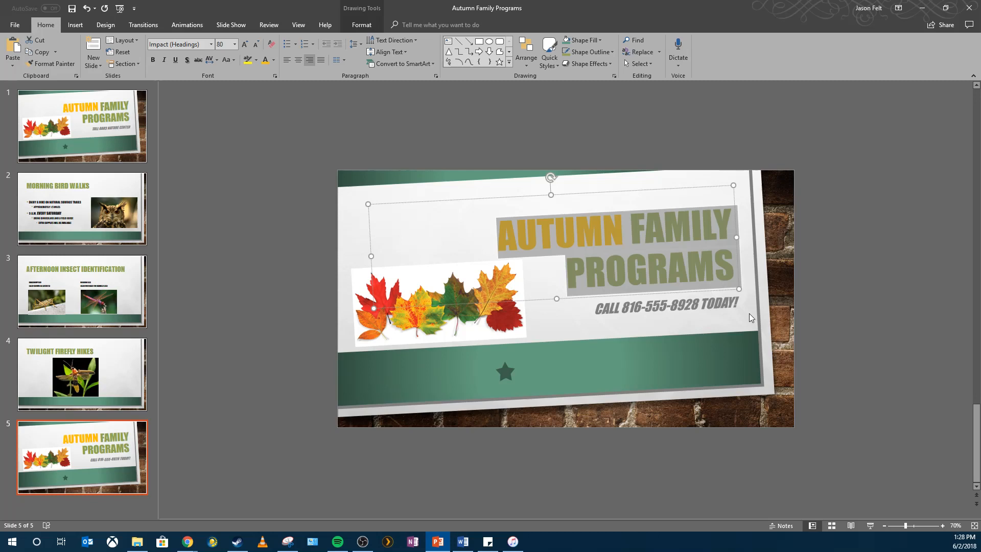
- Replace the title text on slide 5 with "REGISTER FOR FAMILY PROGRAMS"
key(BackSpace)
key(BackSpace)
text(REG)
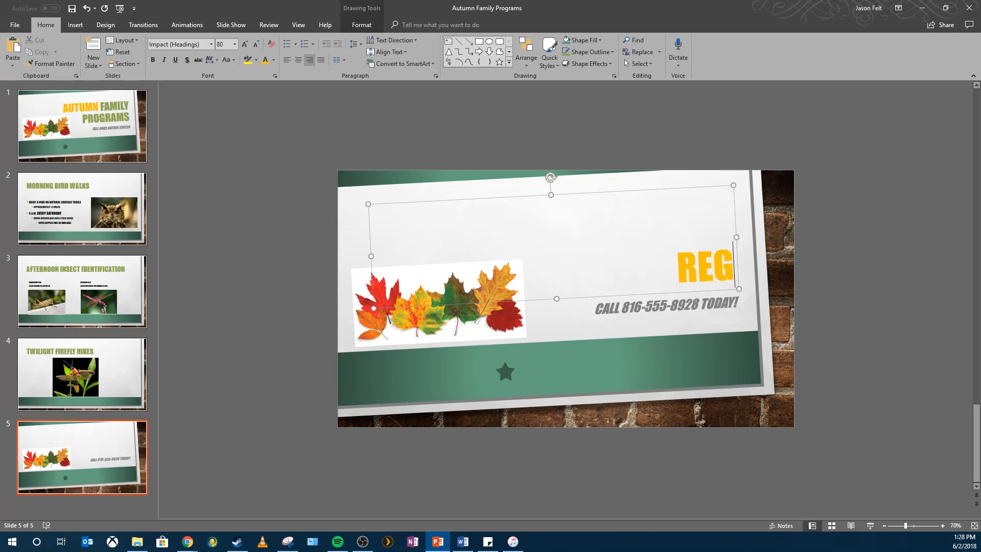
text(ISTER FOR FAMILY PROGRAMS)
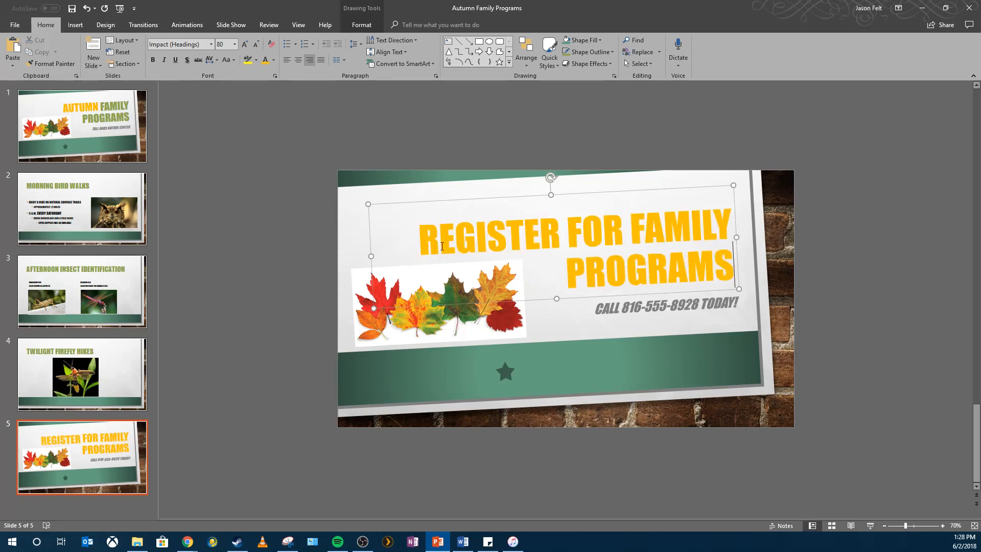
- Set the font colour of the entire slide 5 title to the standard light green
key(ctrl+a)
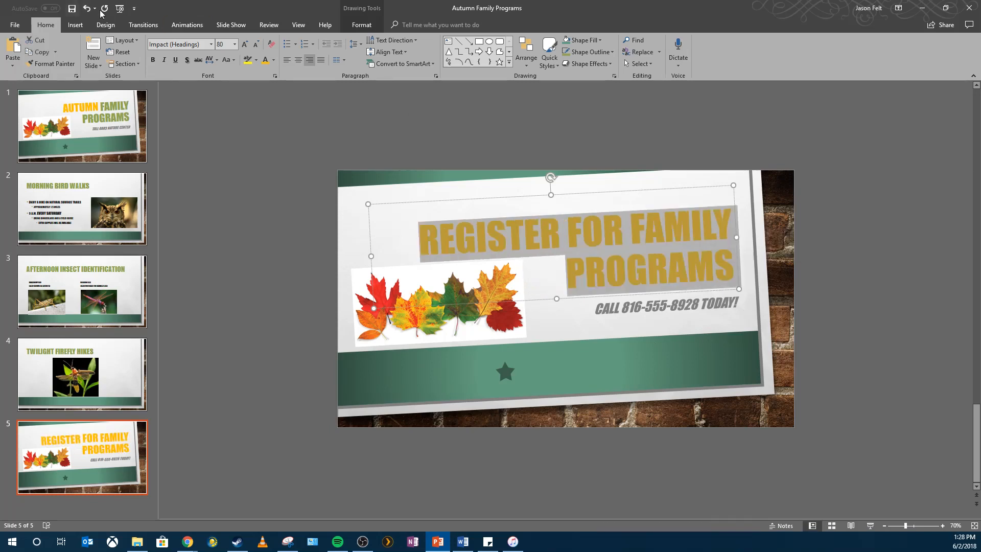
click(274, 60)
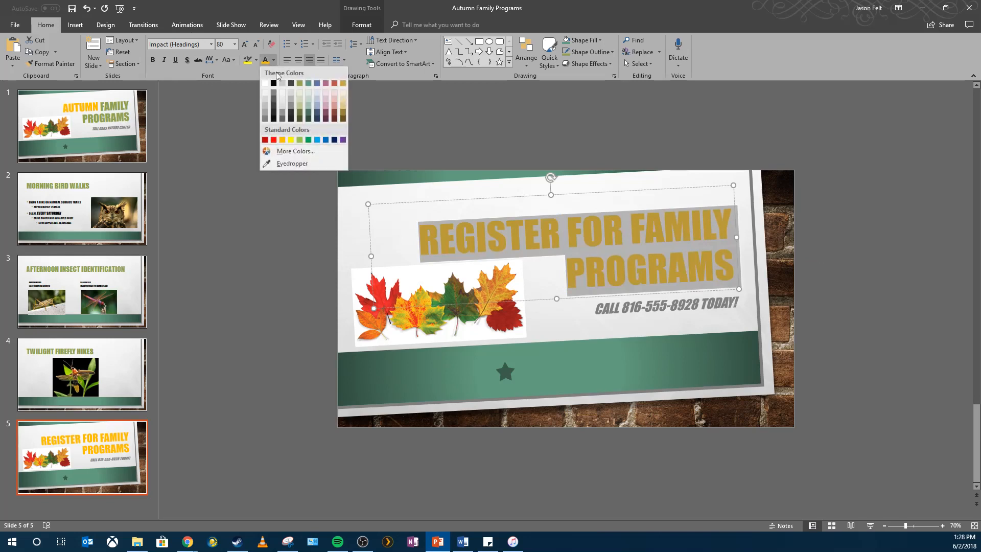
click(299, 140)
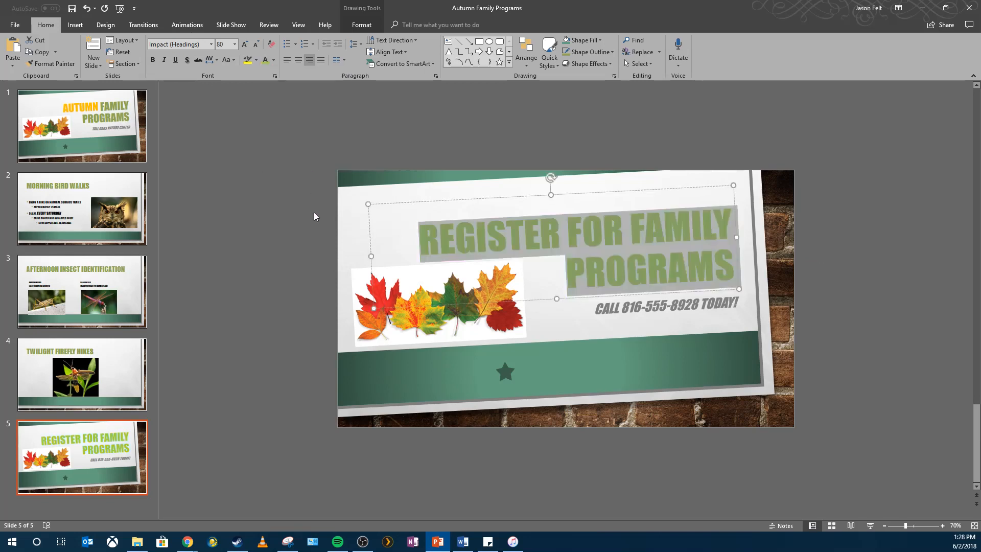
- Check which font colour the "Twilight Firefly Hikes" title on slide 4 uses
click(91, 374)
click(126, 474)
click(100, 387)
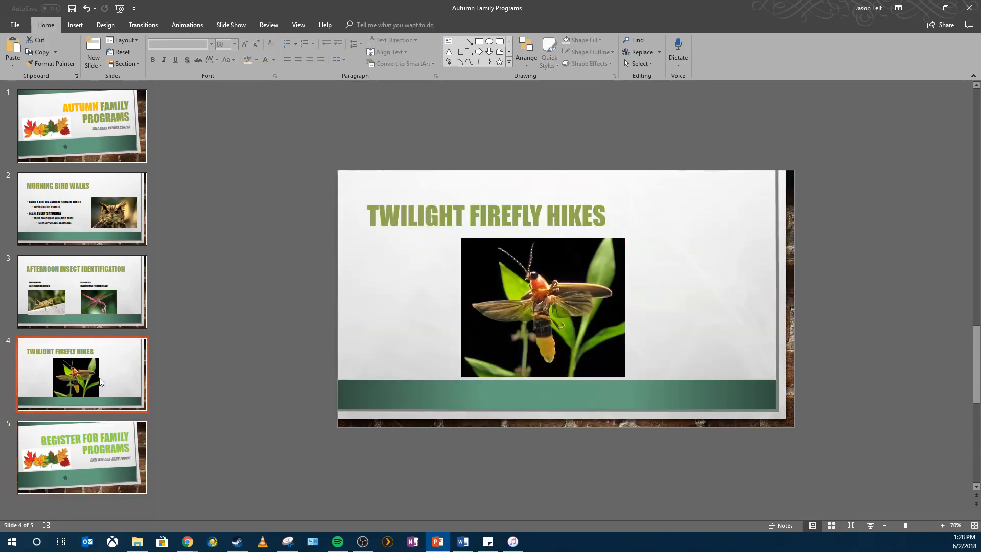
click(417, 216)
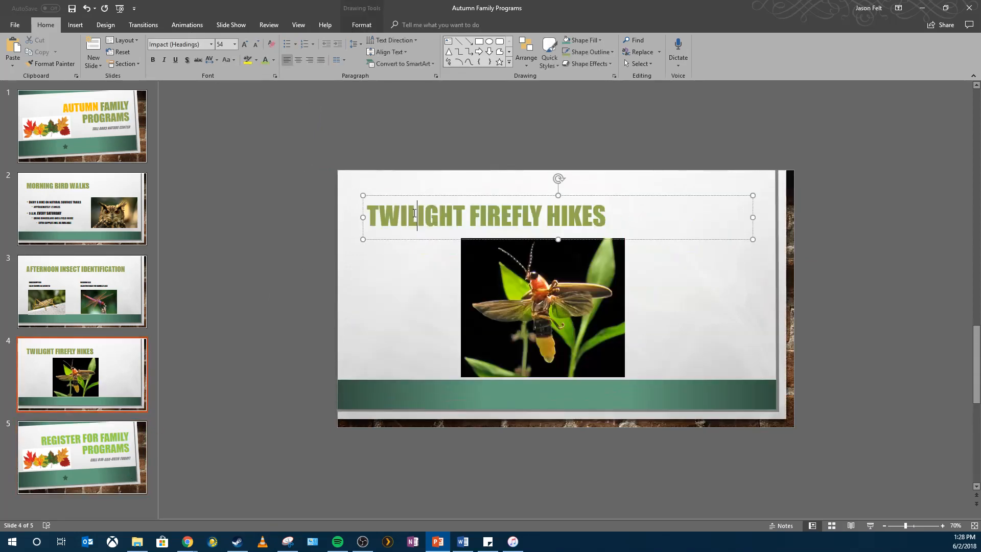
click(276, 58)
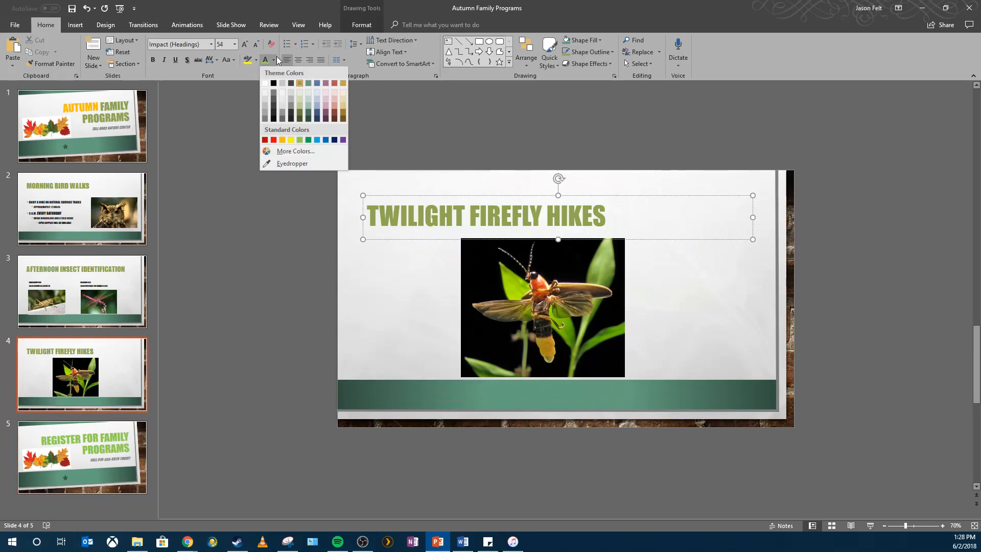
click(277, 58)
- Set the font colour of the entire slide 5 title to the olive green theme colour used by the slide 4 title
click(91, 474)
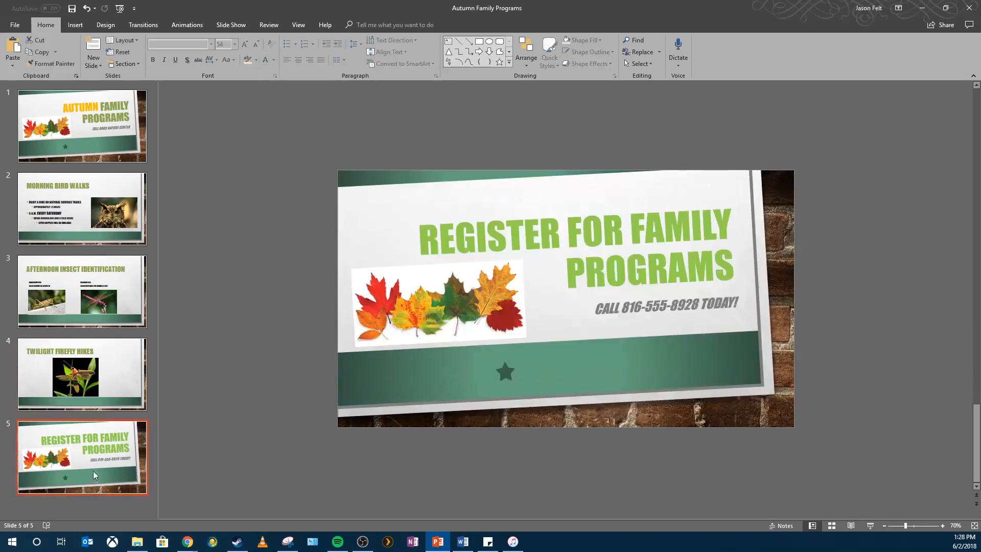
click(449, 234)
drag(419, 233, 735, 279)
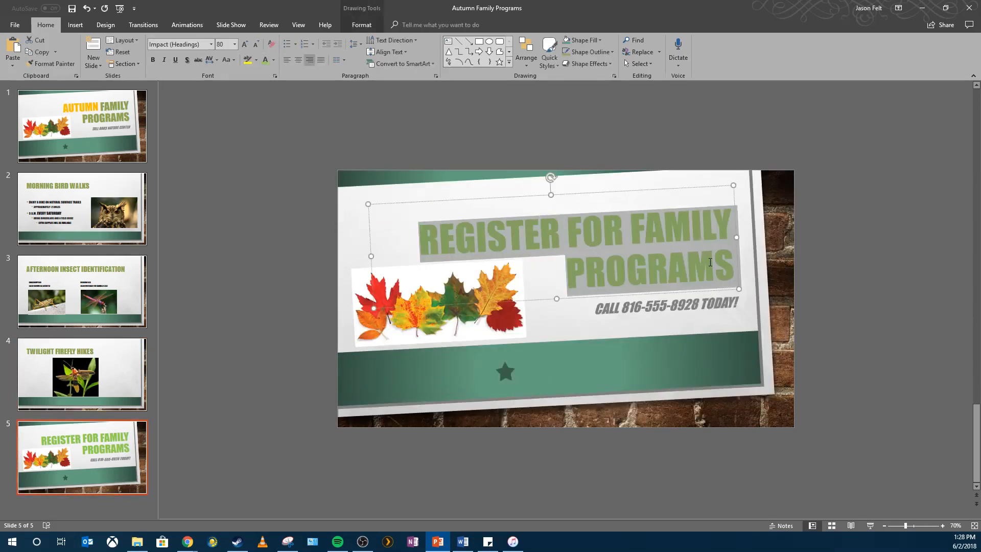
click(274, 60)
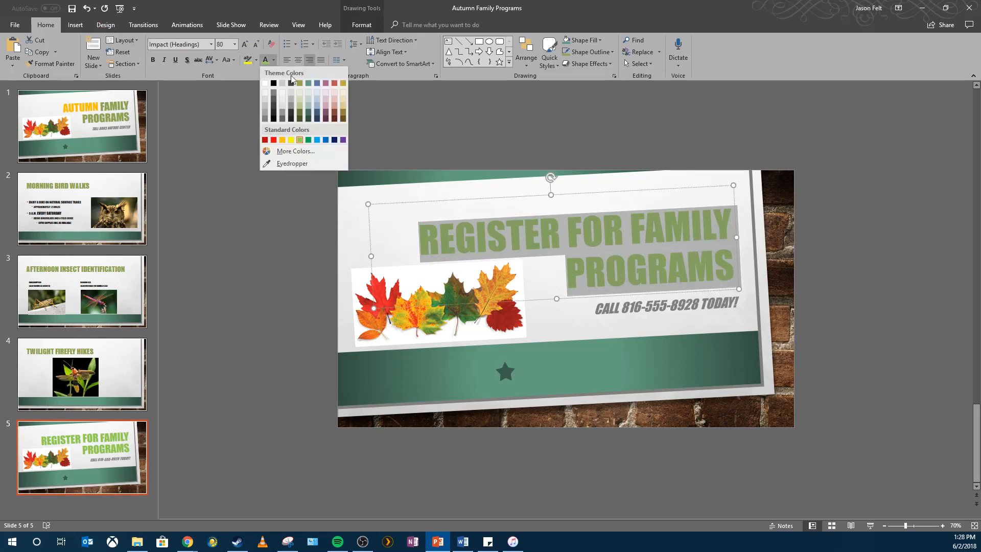
click(300, 84)
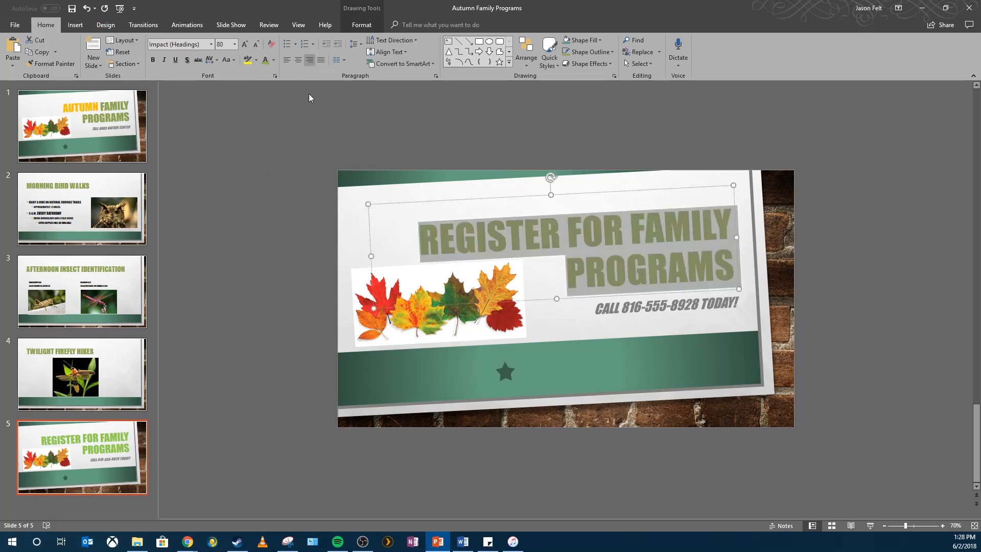
click(657, 336)
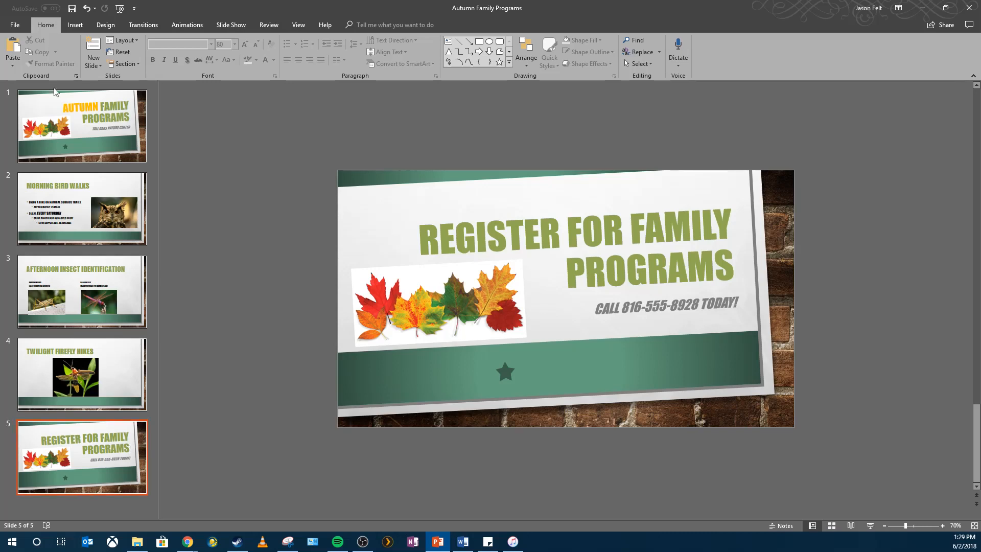
- Try the Wind transition on slide 1, and undo it
click(80, 108)
click(142, 27)
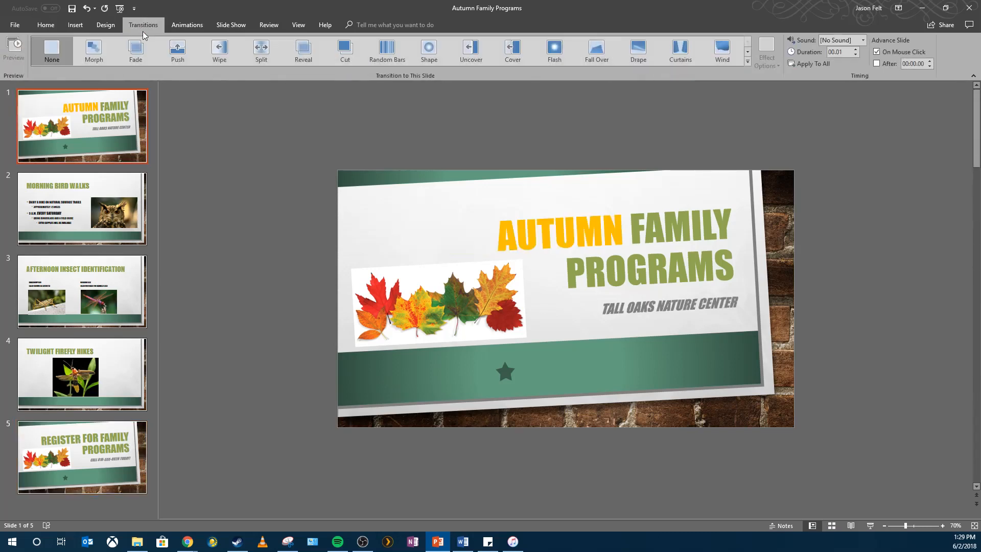
click(747, 62)
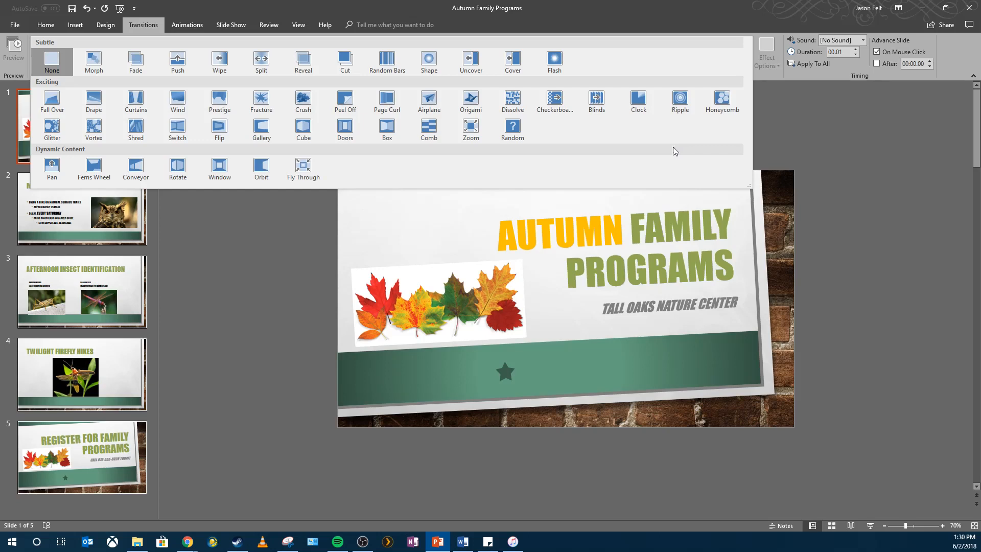
click(178, 99)
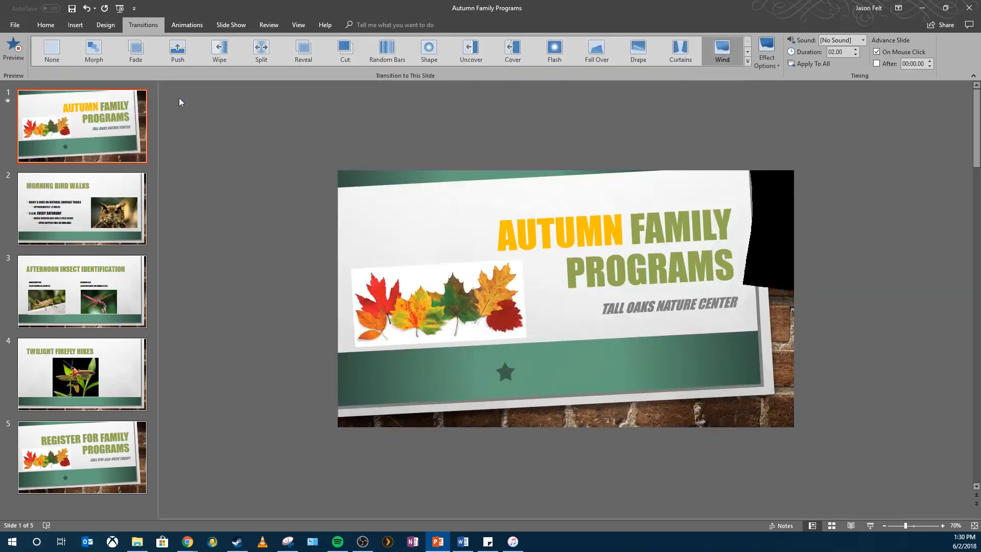
click(731, 50)
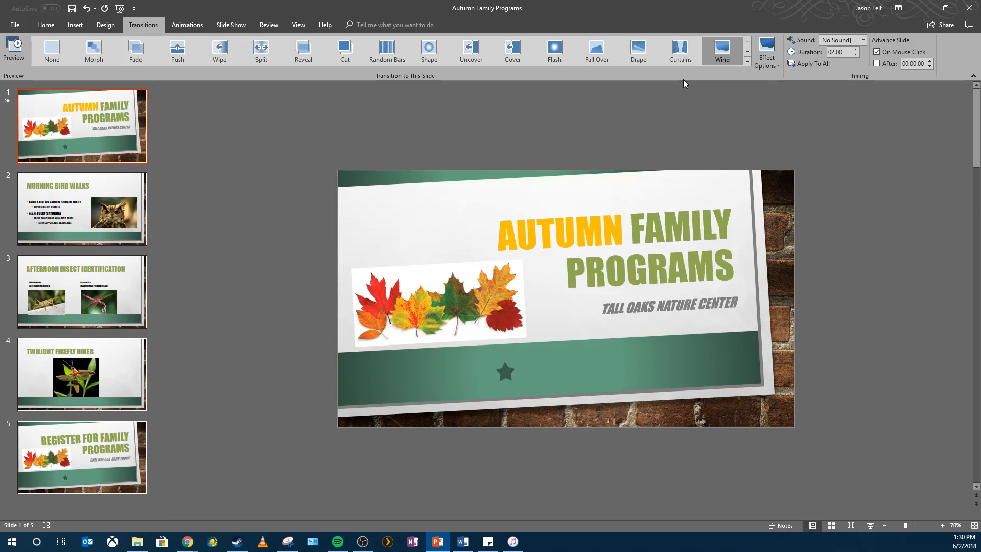
click(87, 8)
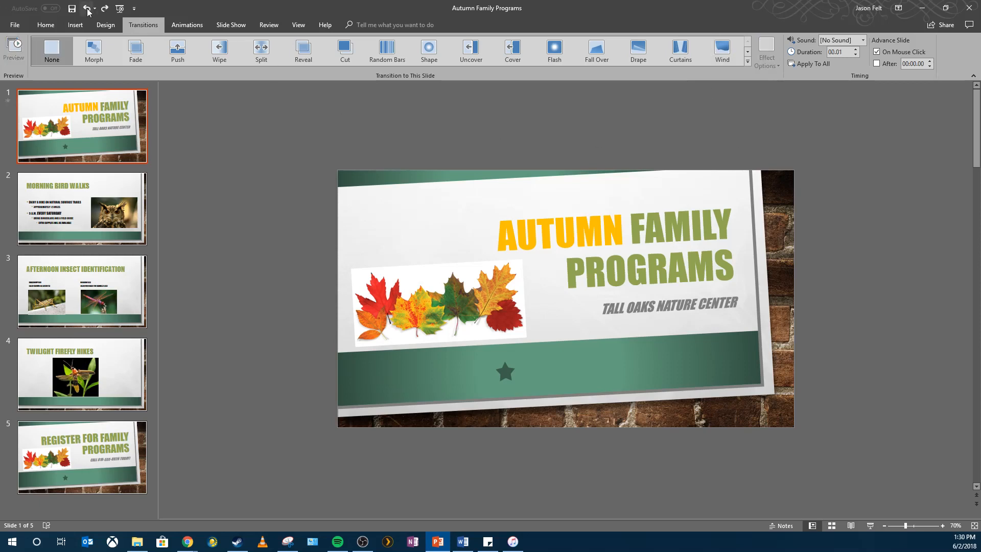
- Apply the Wind transition to slide 5 with a duration of 03.00 seconds, and preview it
click(117, 454)
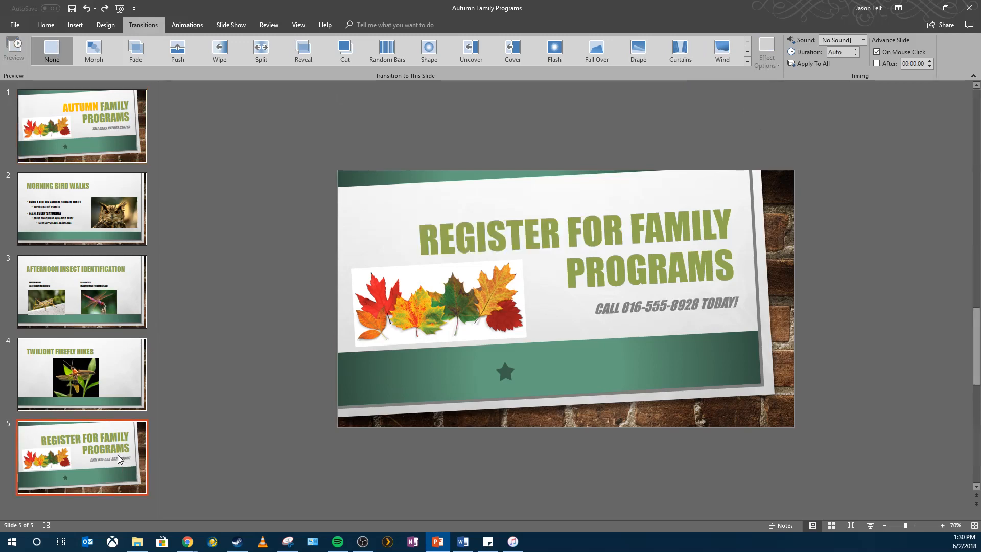
click(722, 51)
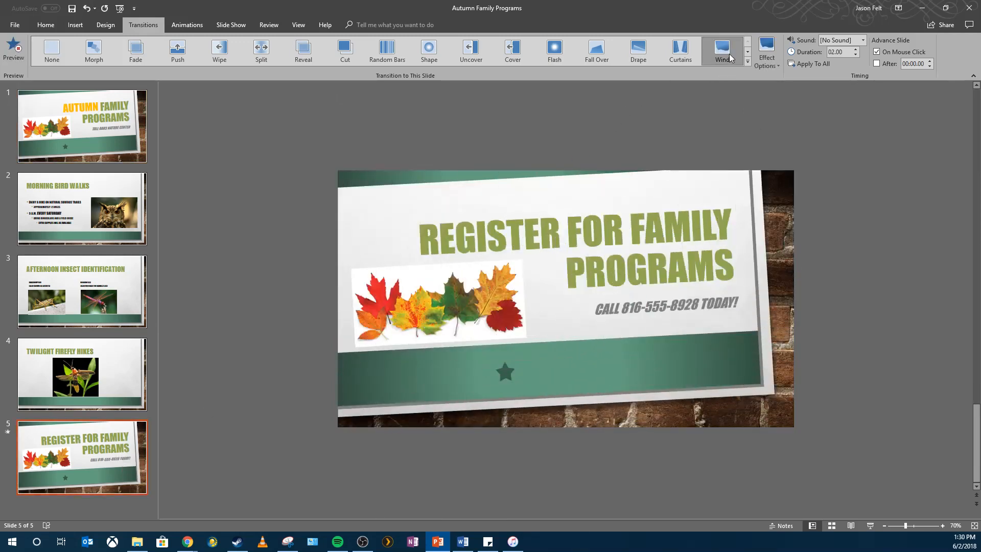
click(729, 54)
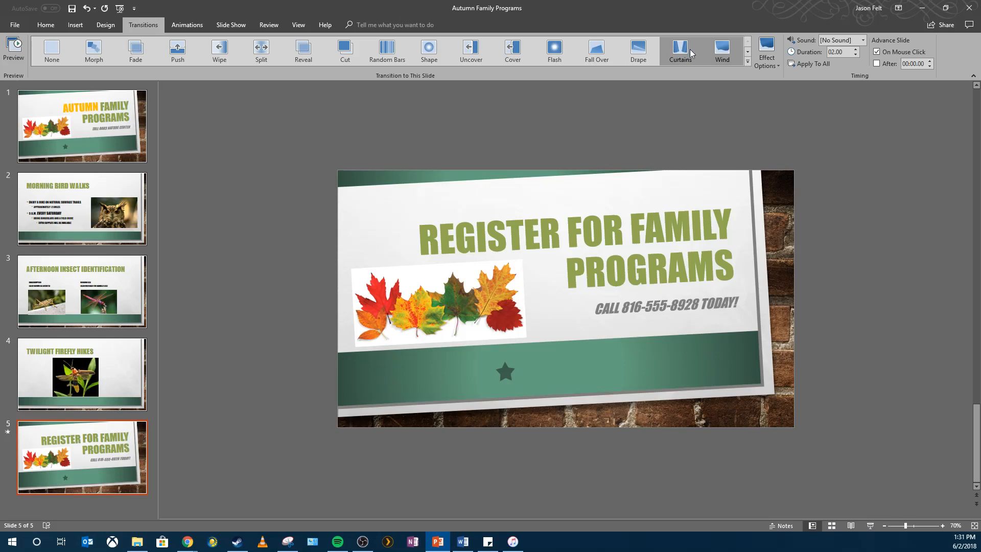
click(857, 50)
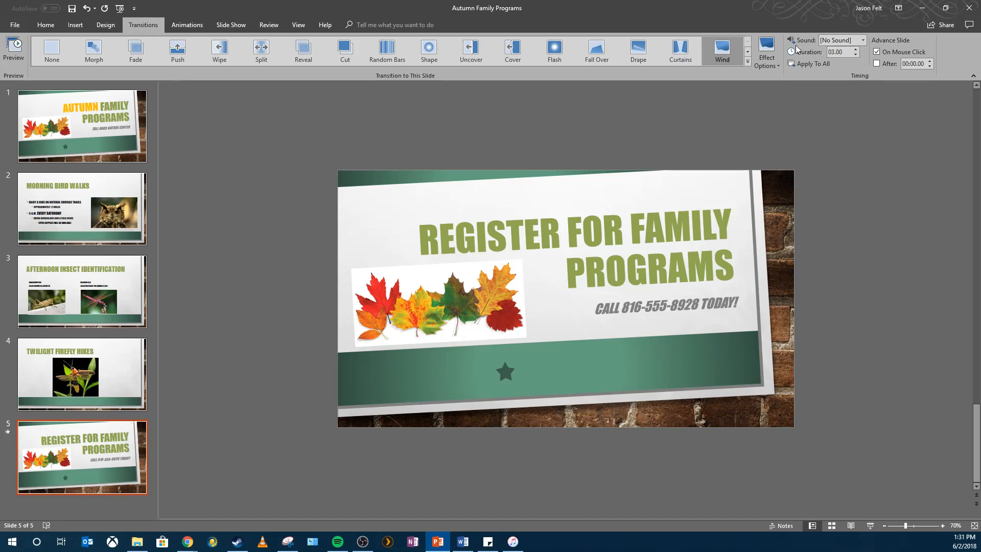
click(14, 51)
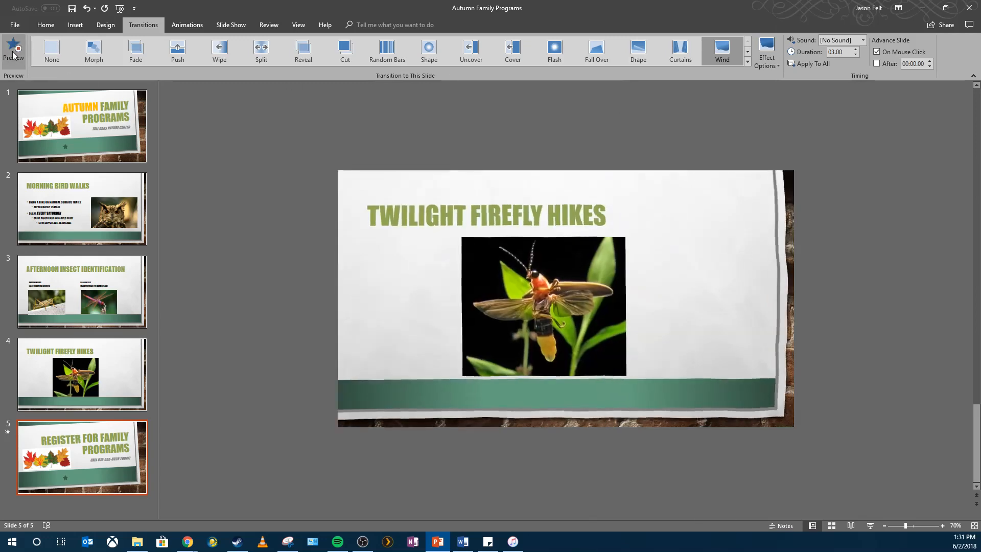